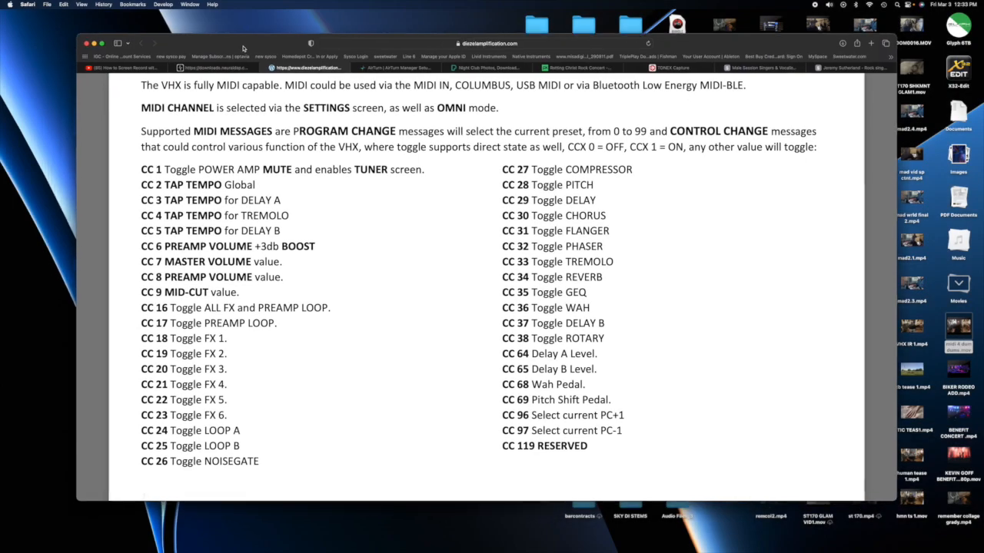
Examine the VHX manual's MIDI section for the supported program change and control change (CC) messages
{"action": "scroll", "coordinate": [318, 264], "scroll_direction": "down", "scroll_amount": 2}
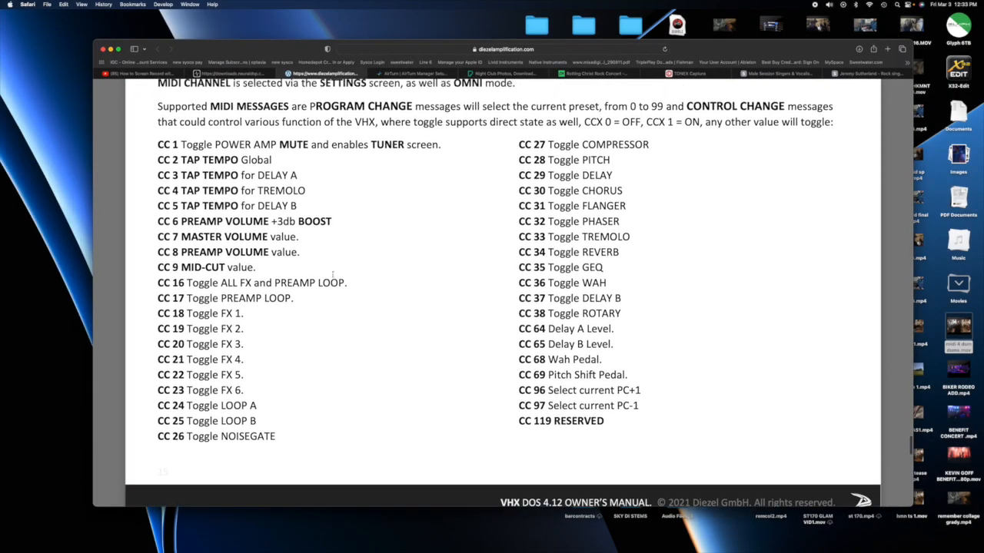
{"action": "scroll", "coordinate": [331, 273], "scroll_direction": "up", "scroll_amount": 4}
{"action": "scroll", "coordinate": [333, 274], "scroll_direction": "down", "scroll_amount": 5}
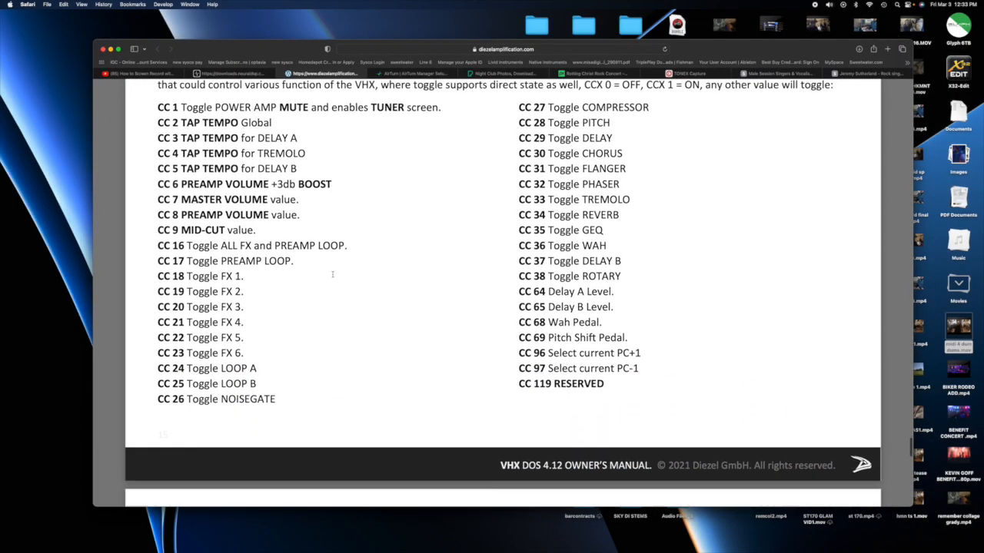
{"action": "scroll", "coordinate": [333, 274], "scroll_direction": "up", "scroll_amount": 4}
{"action": "scroll", "coordinate": [332, 274], "scroll_direction": "down", "scroll_amount": 1}
{"action": "scroll", "coordinate": [333, 274], "scroll_direction": "up", "scroll_amount": 1}
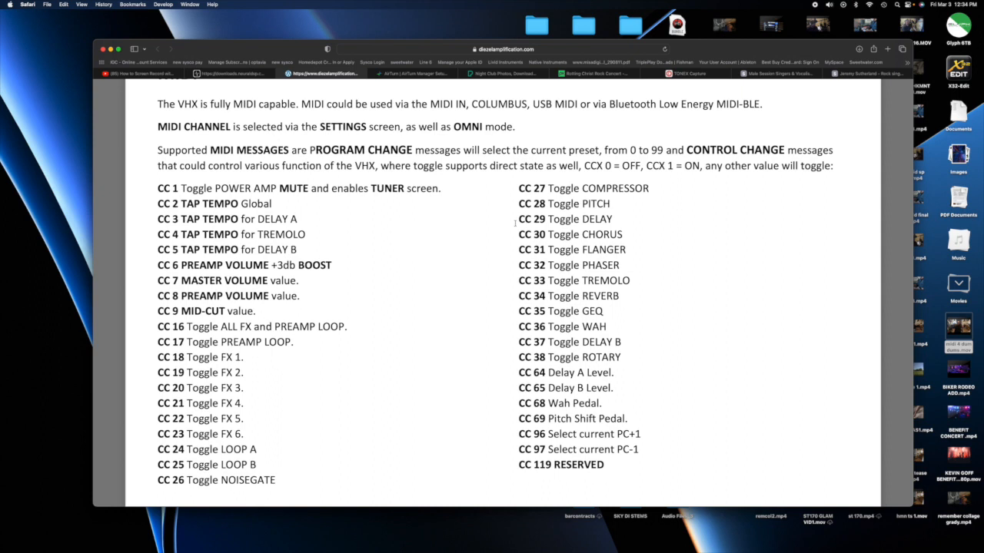
{"action": "scroll", "coordinate": [304, 222], "scroll_direction": "up", "scroll_amount": 1}
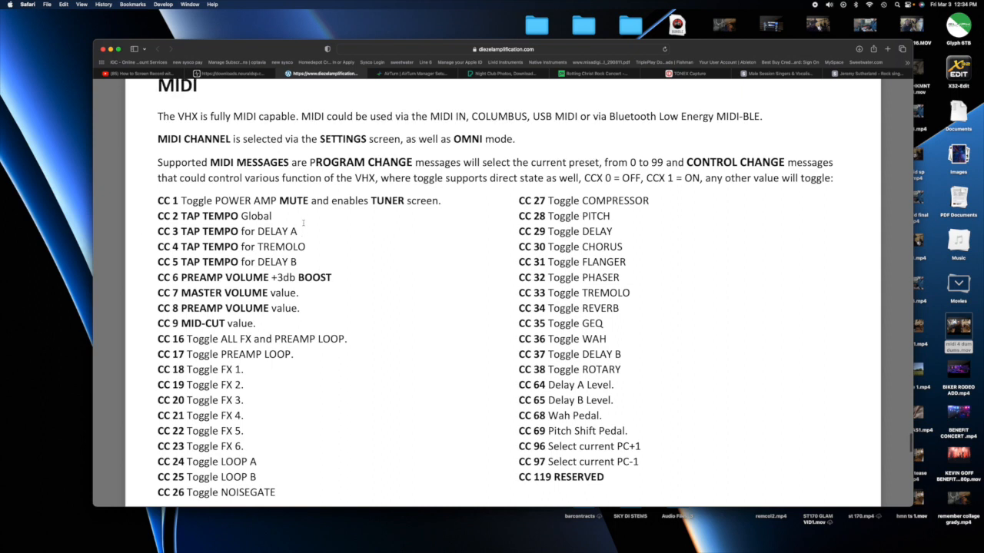
{"action": "scroll", "coordinate": [242, 229], "scroll_direction": "down", "scroll_amount": 3}
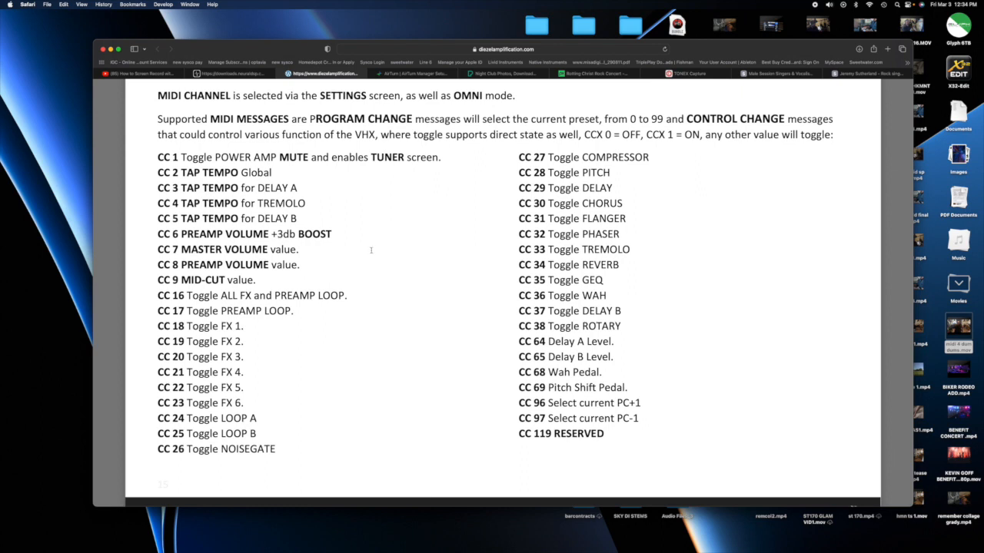
Switch to HX Edit and place its Command Center window over the middle of the manual page
{"action": "mouse_move", "coordinate": [626, 538]}
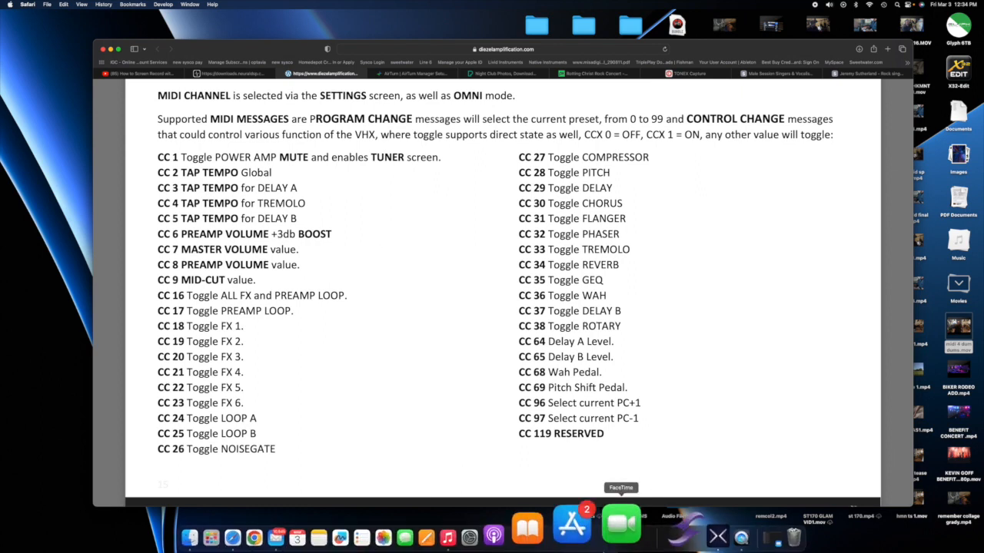
{"action": "left_click", "coordinate": [680, 526]}
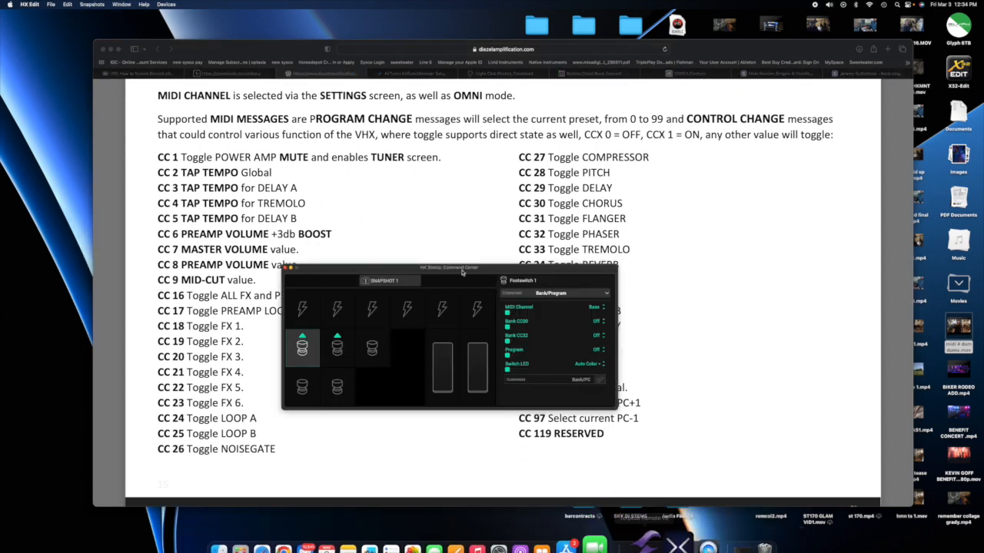
{"action": "left_click_drag", "start_coordinate": [458, 268], "coordinate": [460, 229]}
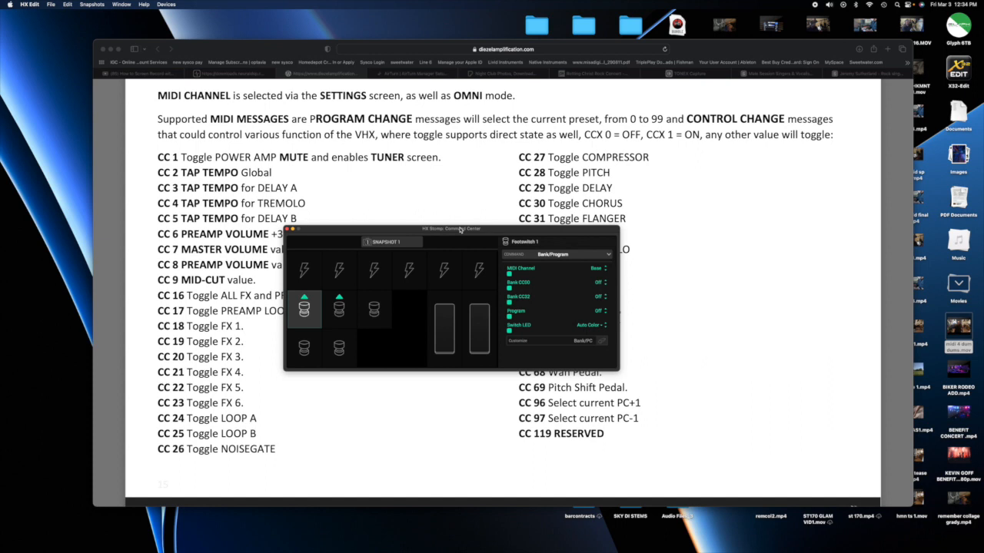
{"action": "left_click_drag", "start_coordinate": [459, 229], "coordinate": [481, 196]}
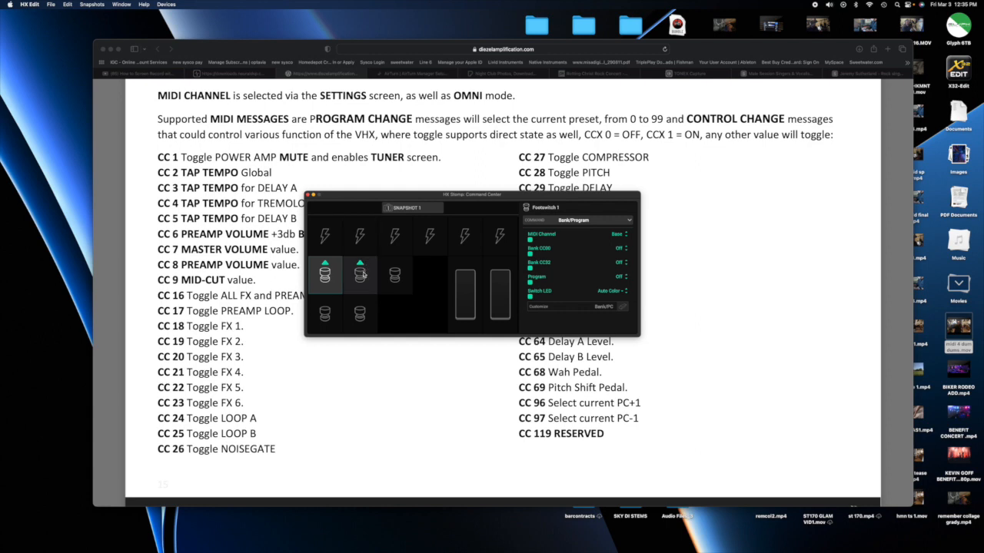
{"action": "left_click_drag", "start_coordinate": [388, 198], "coordinate": [445, 198]}
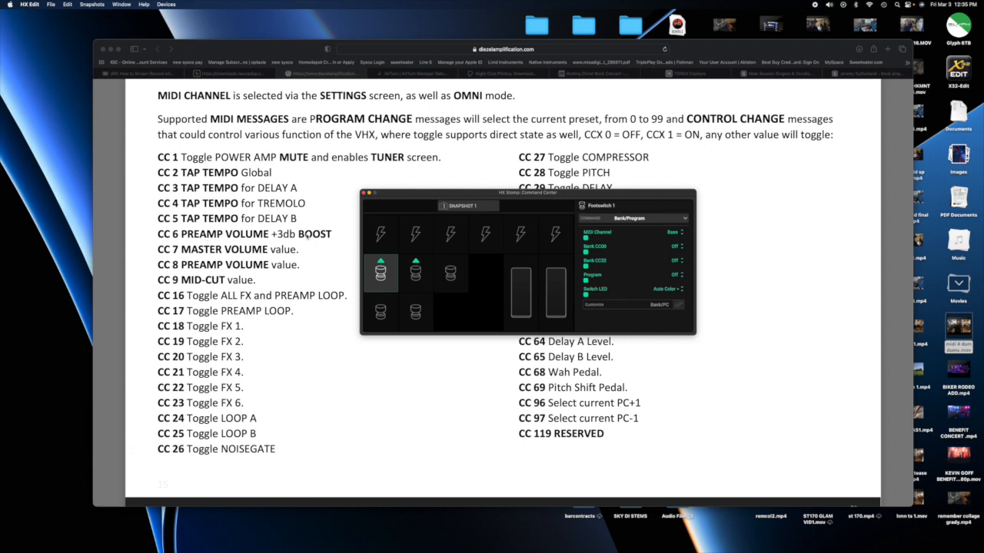
Assign a CC Toggle command to Footswitch 1 with CC # 6 and the Momentary type
{"action": "left_click", "coordinate": [683, 232]}
{"action": "left_click", "coordinate": [684, 222]}
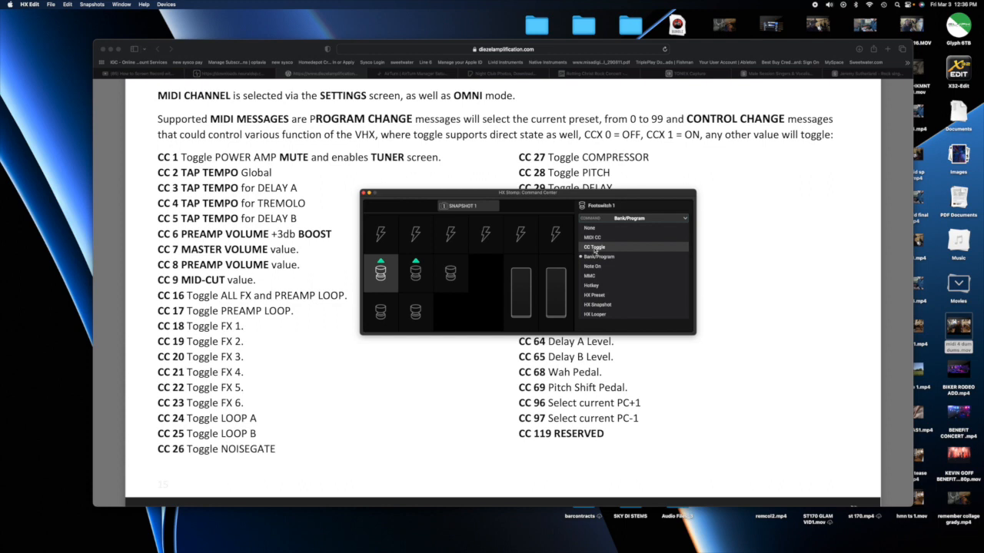
{"action": "left_click", "coordinate": [594, 247]}
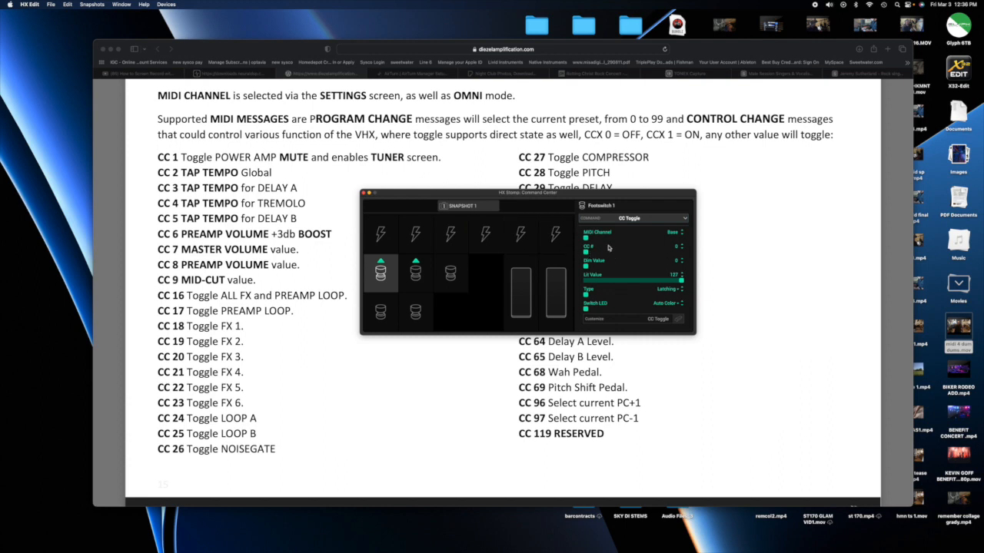
{"action": "left_click", "coordinate": [682, 246]}
{"action": "left_click", "coordinate": [682, 290]}
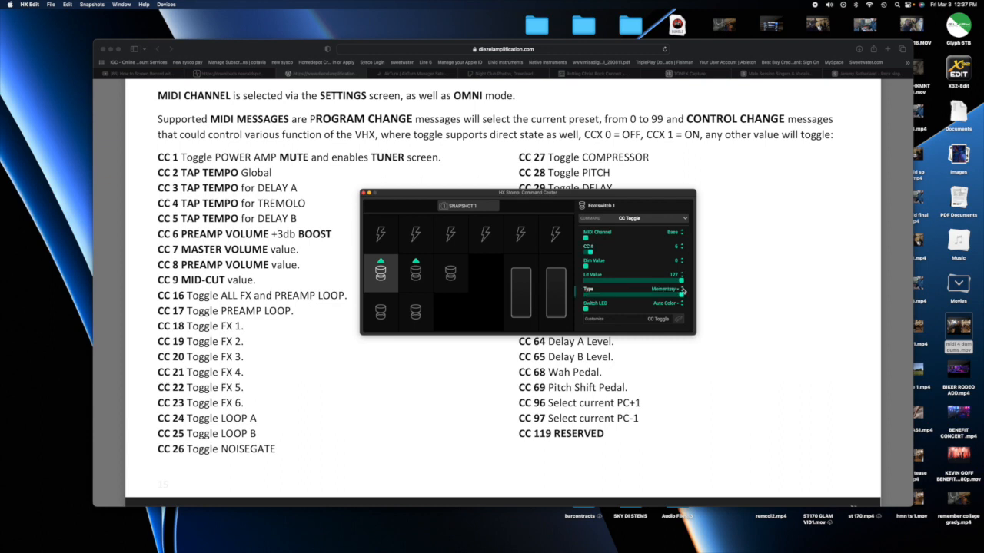
{"action": "left_click", "coordinate": [683, 292]}
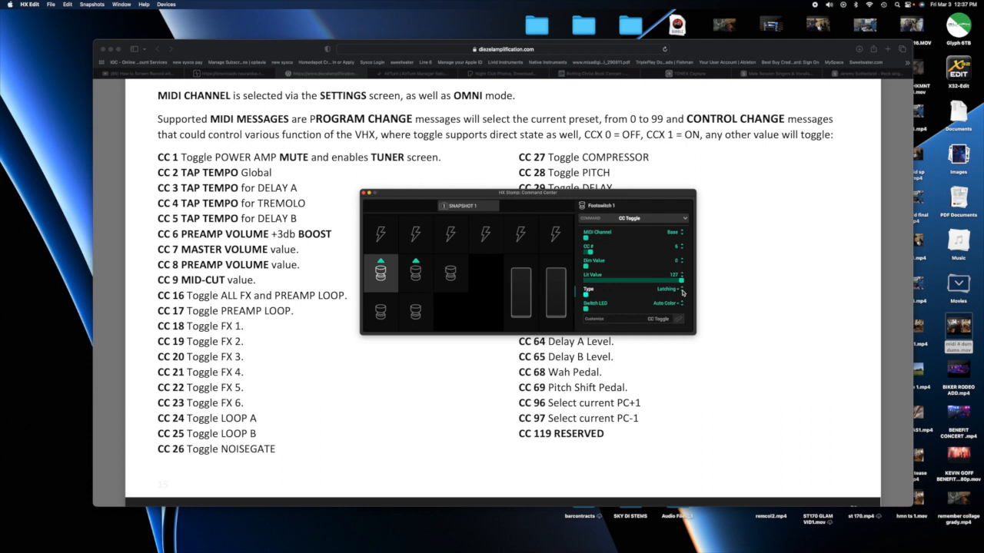
{"action": "left_click", "coordinate": [682, 289]}
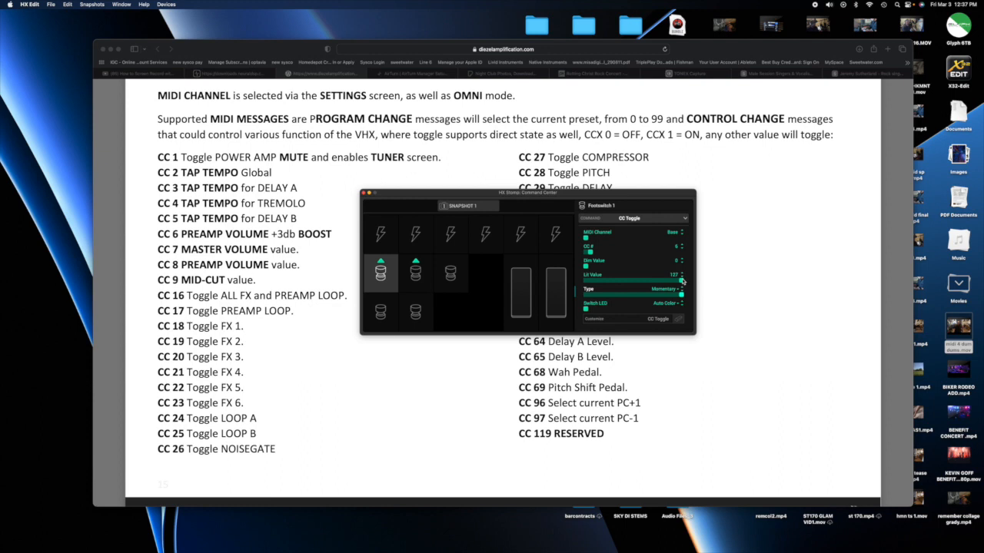
Lower the Lit Value of Footswitch 1's CC Toggle command to 20 and raise it partway again
{"action": "mouse_move", "coordinate": [682, 282]}
{"action": "left_mouse_down"}
{"action": "mouse_move", "coordinate": [580, 282]}
{"action": "mouse_move", "coordinate": [692, 283]}
{"action": "left_mouse_up"}
{"action": "left_click_drag", "start_coordinate": [692, 283], "coordinate": [648, 283]}
{"action": "mouse_move", "coordinate": [649, 283]}
{"action": "left_mouse_down"}
{"action": "mouse_move", "coordinate": [621, 283]}
{"action": "mouse_move", "coordinate": [636, 285]}
{"action": "left_mouse_up"}
{"action": "left_click_drag", "start_coordinate": [637, 285], "coordinate": [639, 286]}
{"action": "left_click_drag", "start_coordinate": [638, 285], "coordinate": [602, 284]}
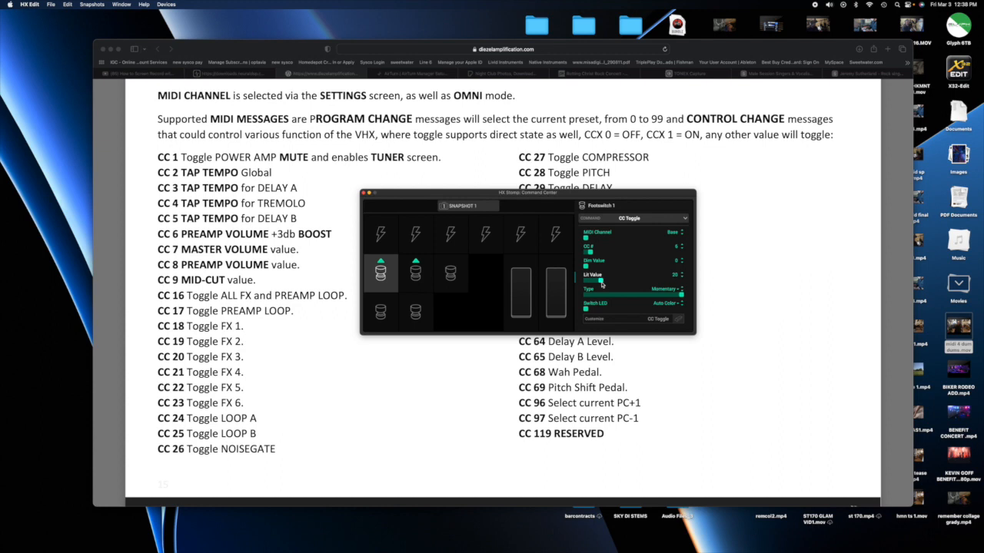
{"action": "left_click_drag", "start_coordinate": [602, 285], "coordinate": [646, 279]}
Assign a Bank/Program command to Footswitch 3 with MIDI Channel 1 and Program 0
{"action": "left_click", "coordinate": [448, 278]}
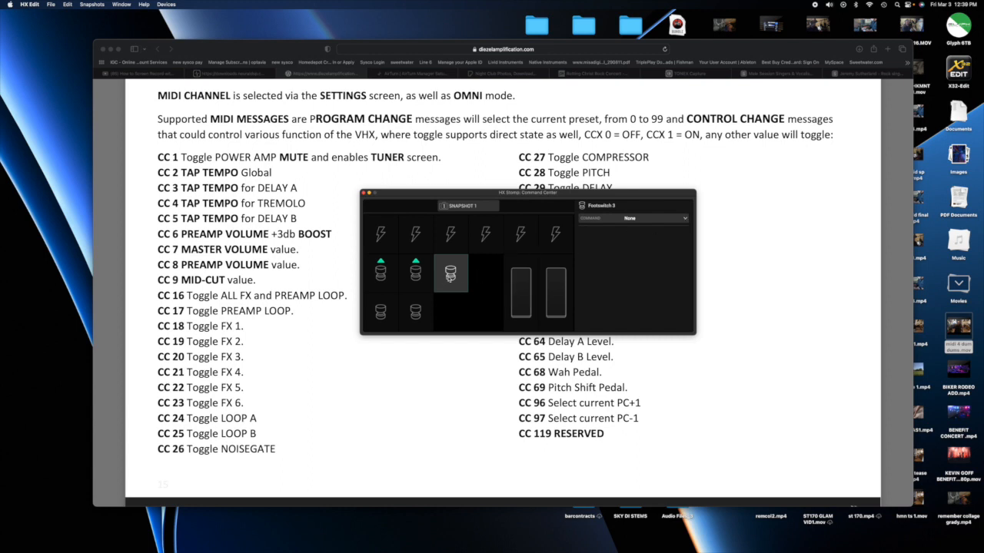
{"action": "left_click", "coordinate": [686, 221]}
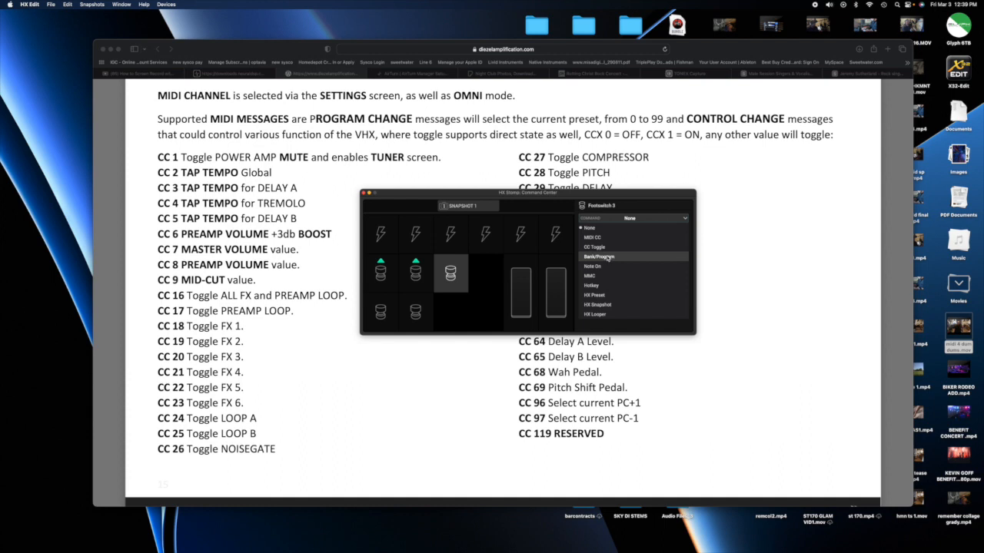
{"action": "left_click", "coordinate": [607, 257]}
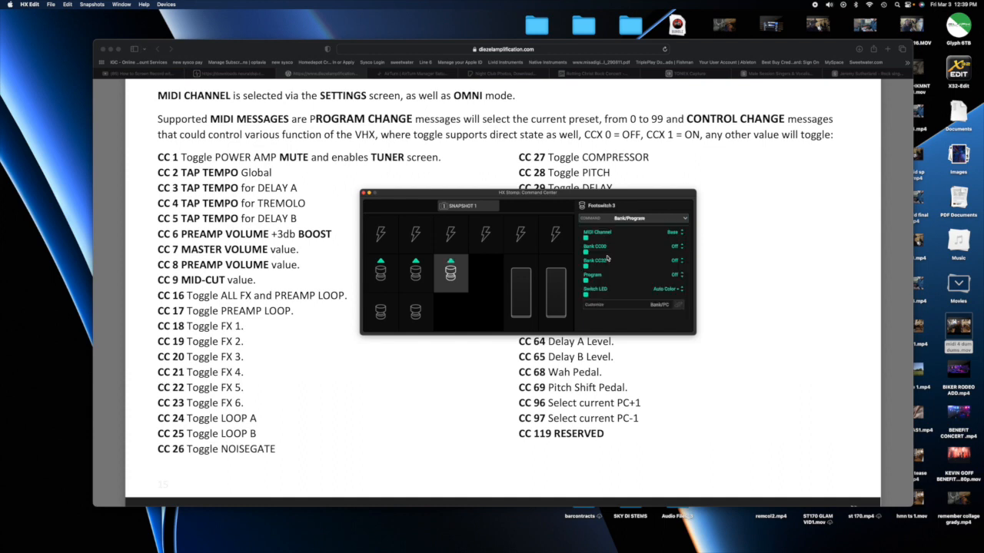
{"action": "left_click", "coordinate": [681, 231]}
{"action": "left_click", "coordinate": [682, 280]}
{"action": "left_click", "coordinate": [586, 281]}
{"action": "left_click", "coordinate": [584, 282]}
{"action": "left_click_drag", "start_coordinate": [626, 194], "coordinate": [566, 151]}
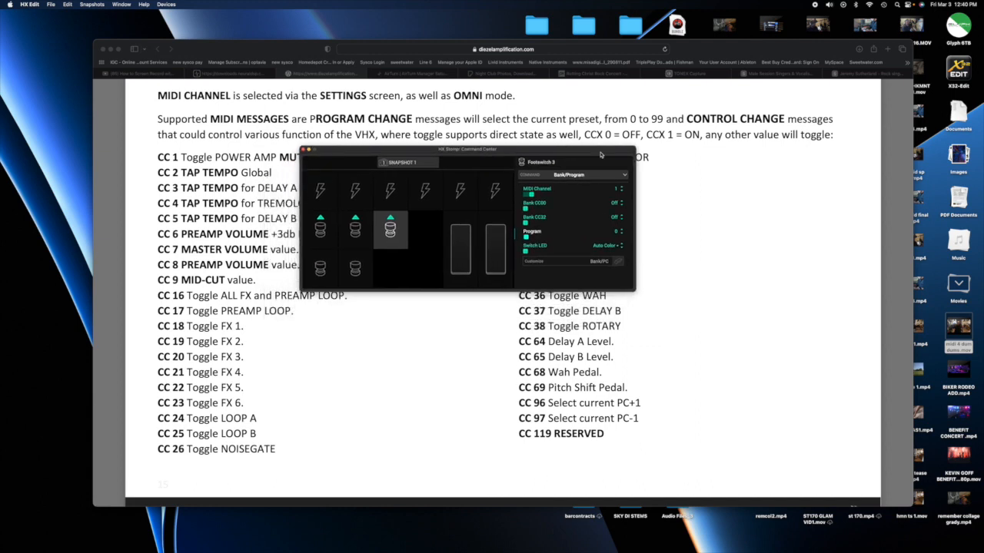
{"action": "left_click_drag", "start_coordinate": [510, 150], "coordinate": [562, 187]}
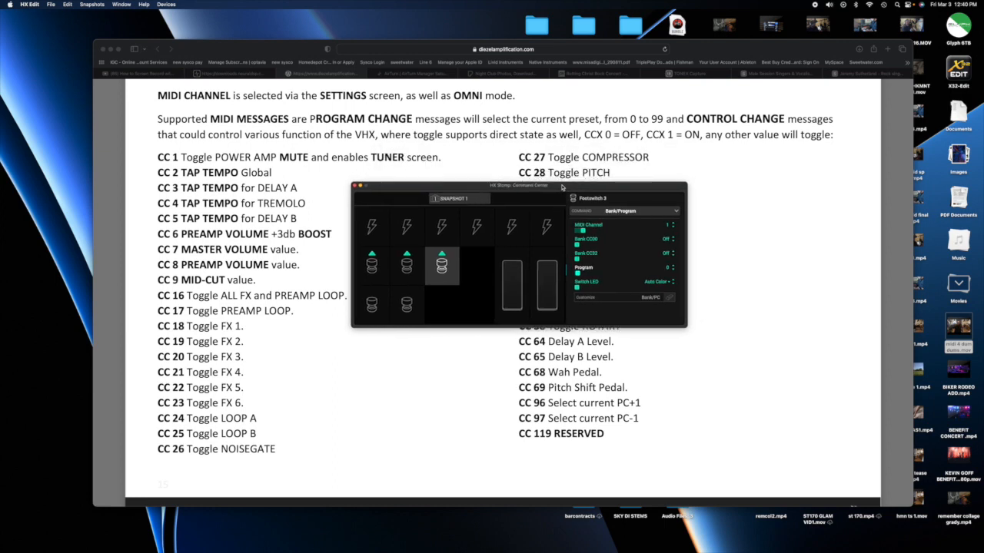